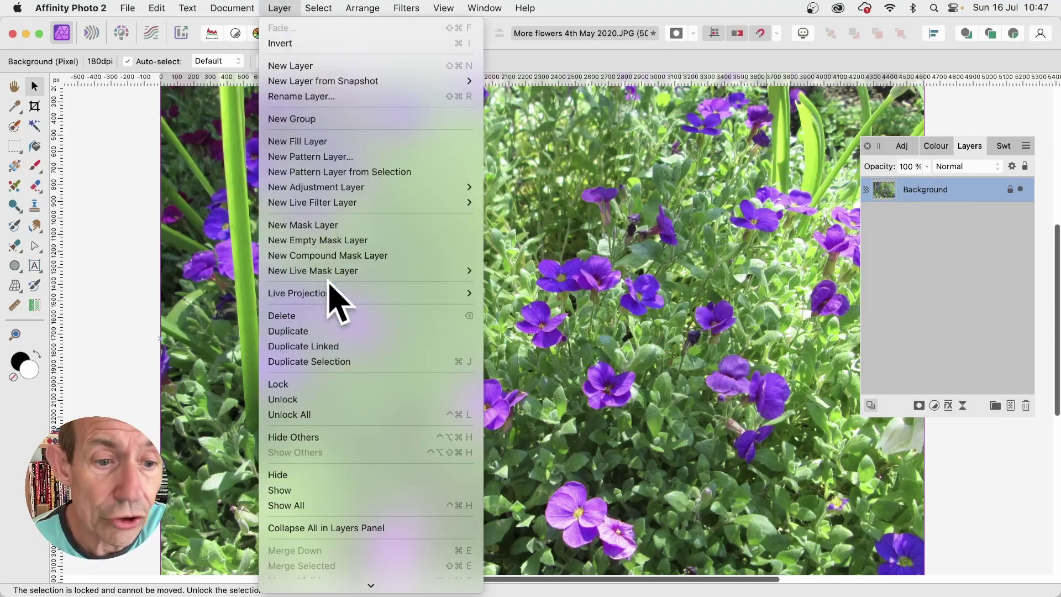
# Duplicate the flower photo layer and hide the original Background layer beneath it.
pyautogui.click(342, 338)
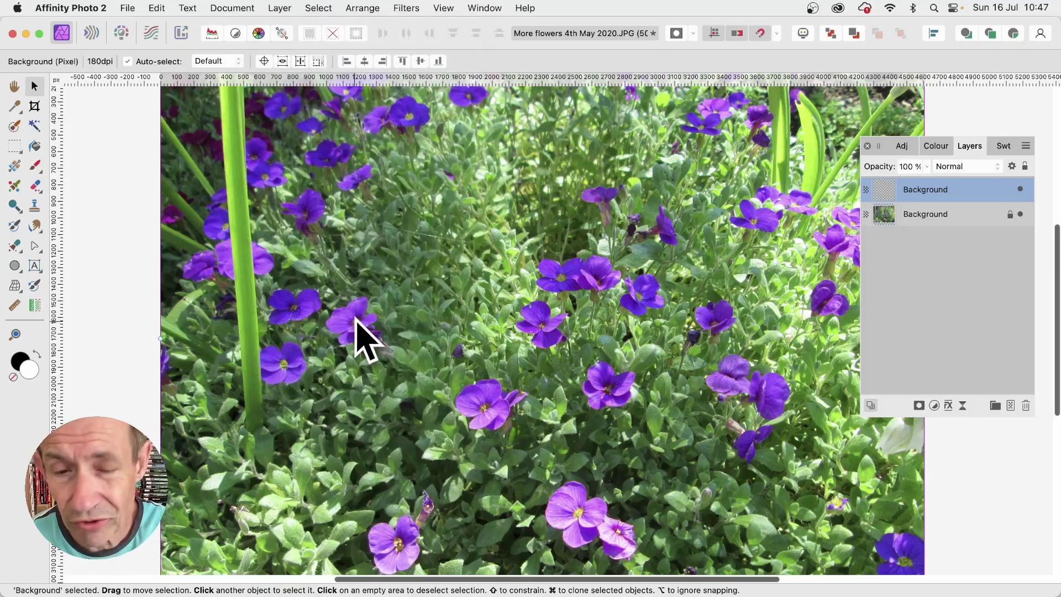
pyautogui.click(1021, 214)
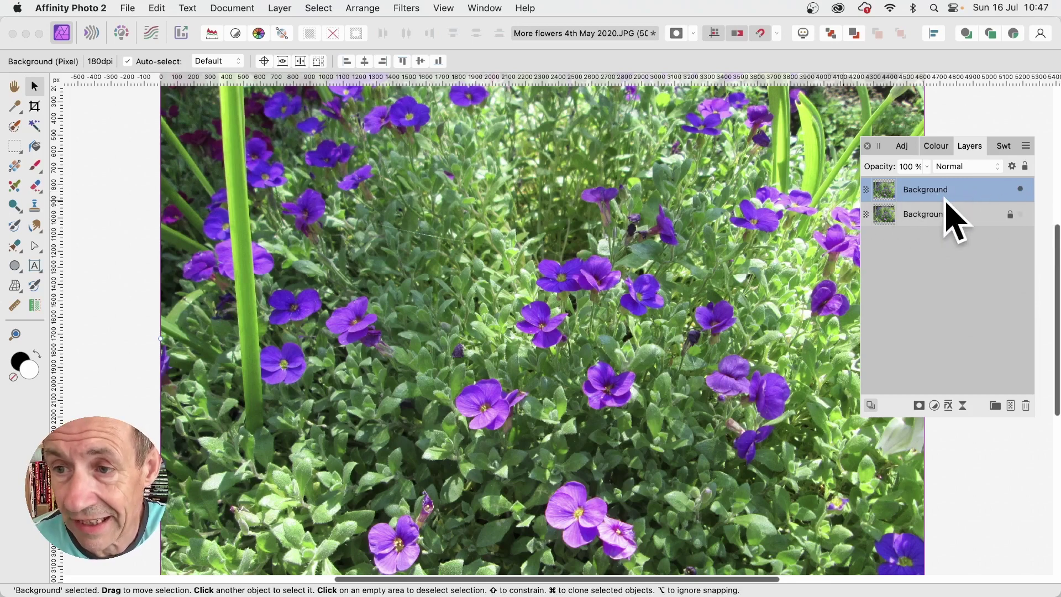
# Add a Band-pass live mask: Low Band 0.1 px, High Band 100 px, raised intensity curve, 0.7 px blur.
pyautogui.click(279, 7)
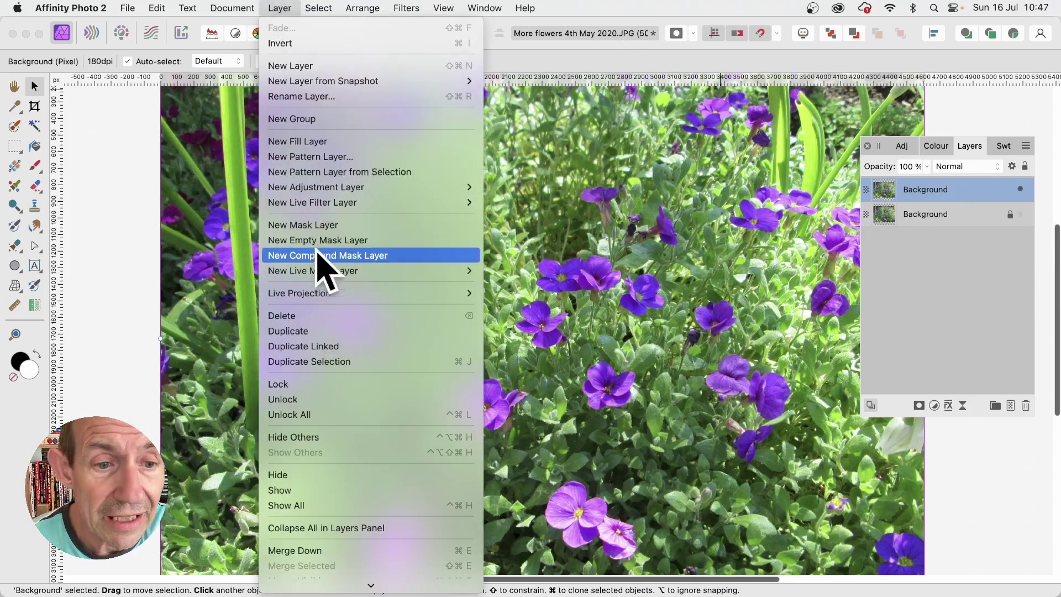
pyautogui.moveTo(312, 270)
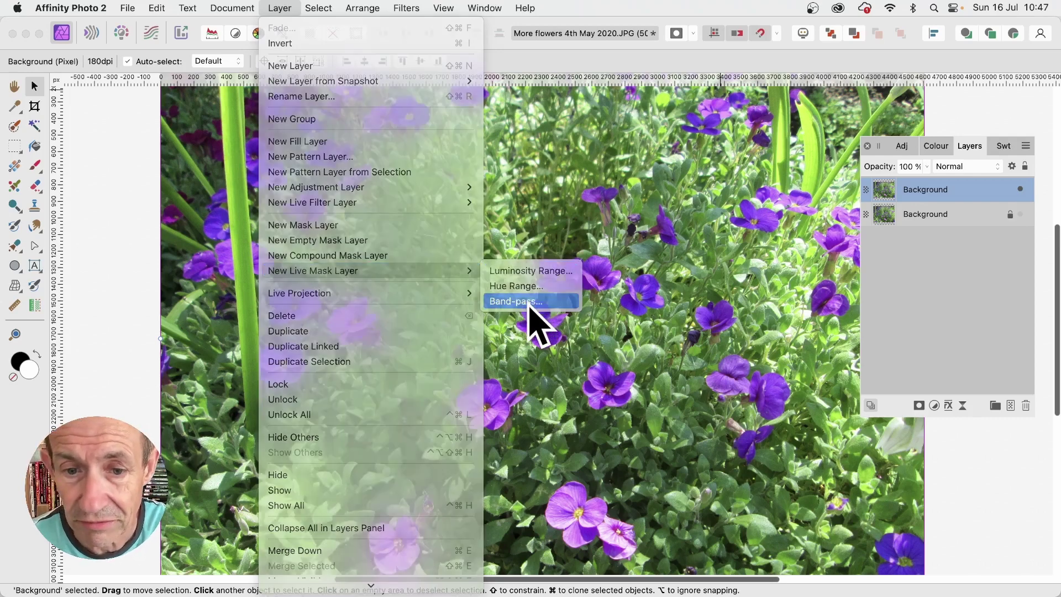
pyautogui.click(529, 307)
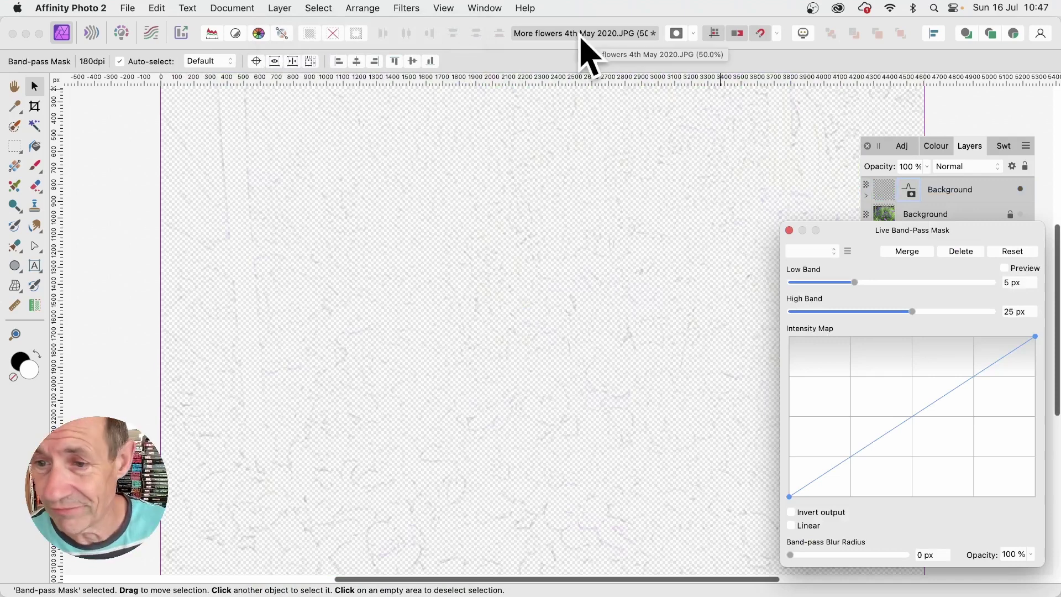
pyautogui.moveTo(926, 229); pyautogui.dragTo(700, 119)
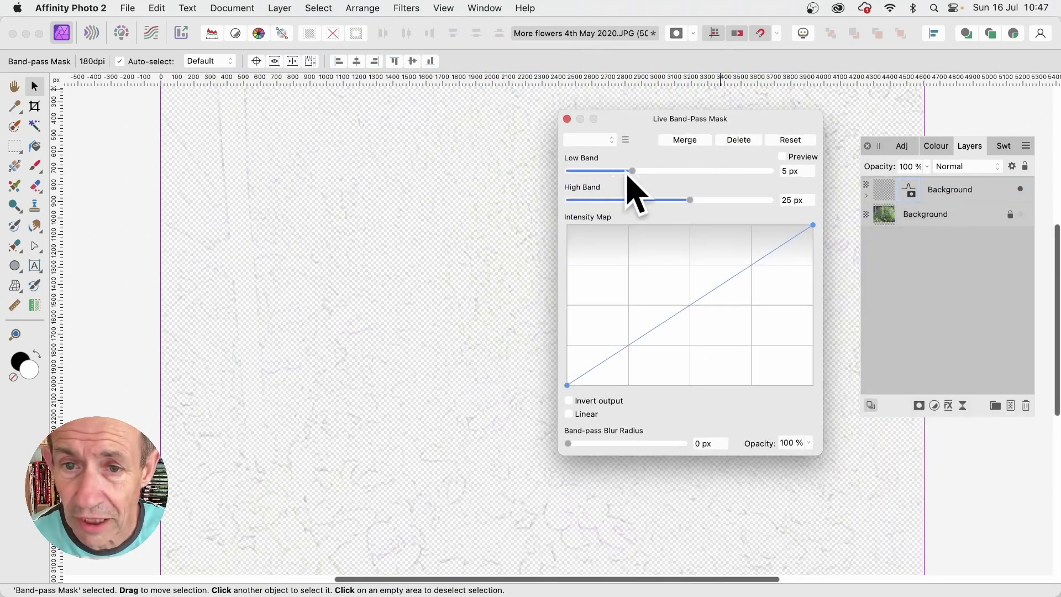
pyautogui.moveTo(628, 171); pyautogui.dragTo(570, 172)
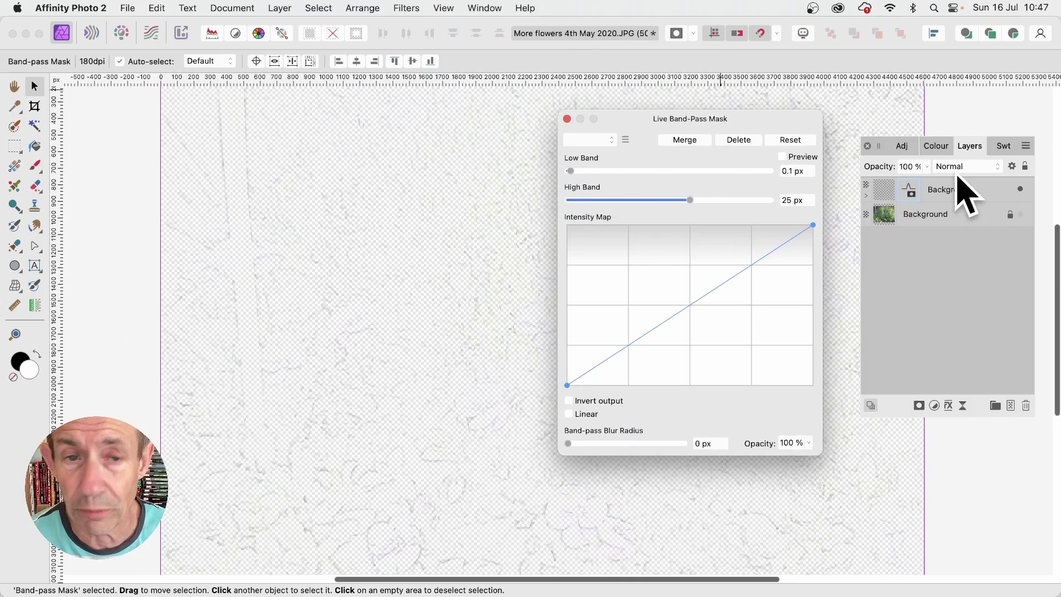
pyautogui.moveTo(689, 200); pyautogui.dragTo(771, 200)
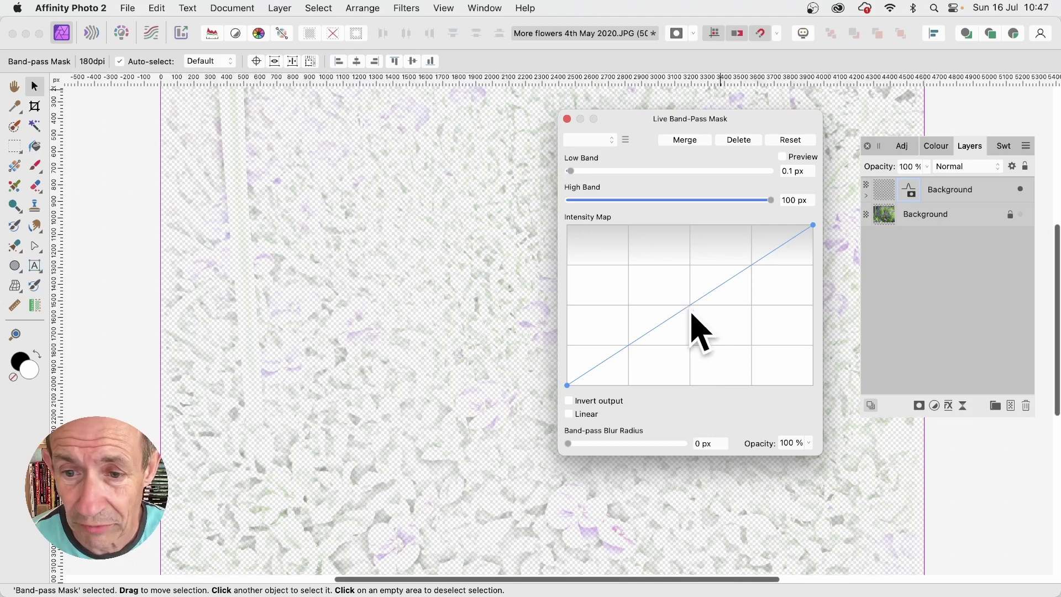
pyautogui.moveTo(693, 314); pyautogui.dragTo(669, 273)
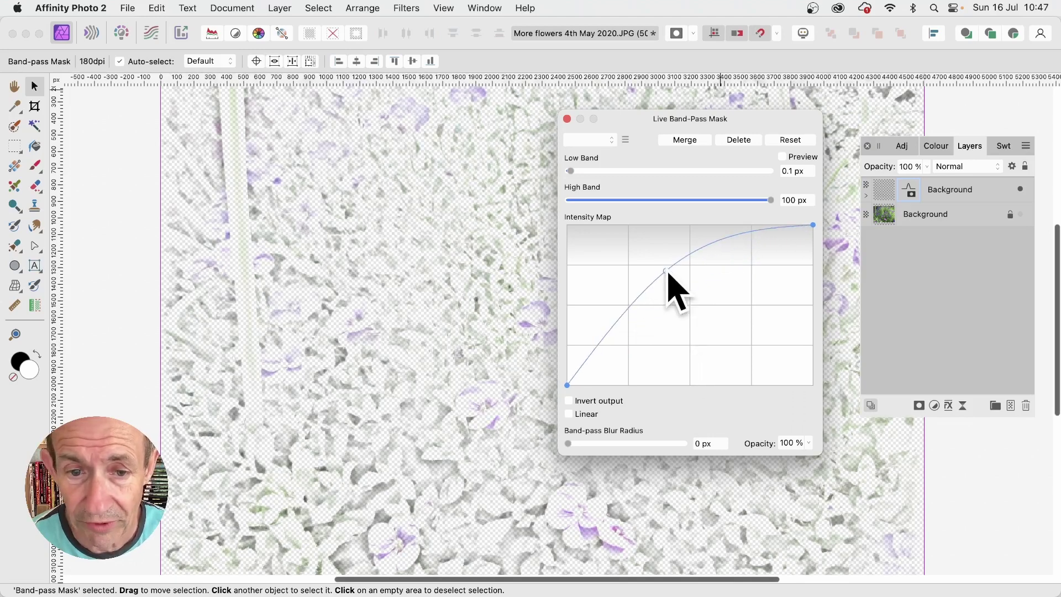
pyautogui.moveTo(638, 299); pyautogui.dragTo(632, 300)
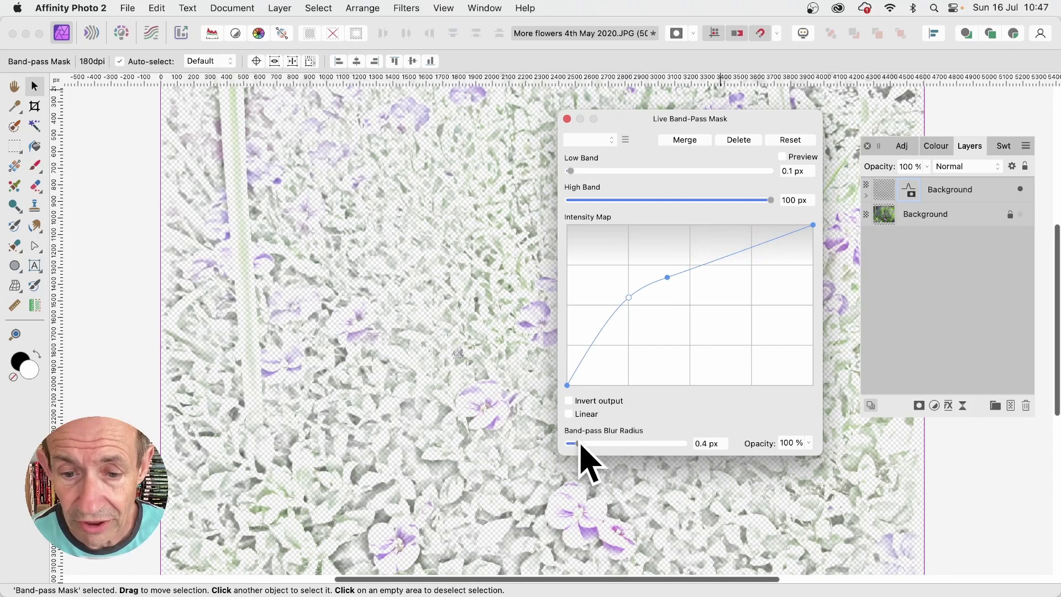
pyautogui.moveTo(574, 444); pyautogui.dragTo(585, 444)
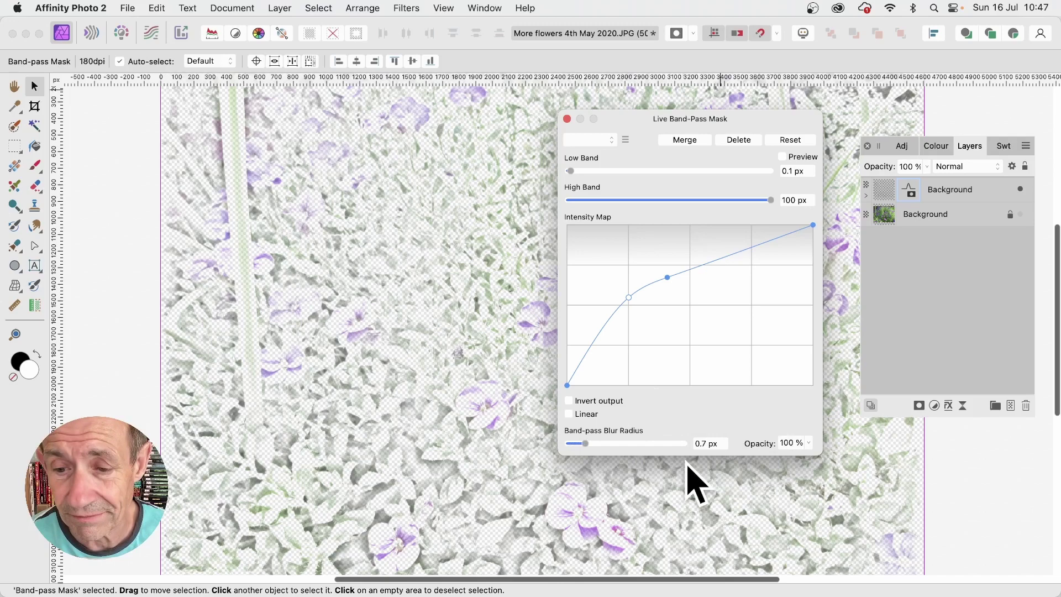
# Close the band-pass settings and rasterise the masked top Background layer into pixels.
pyautogui.click(567, 119)
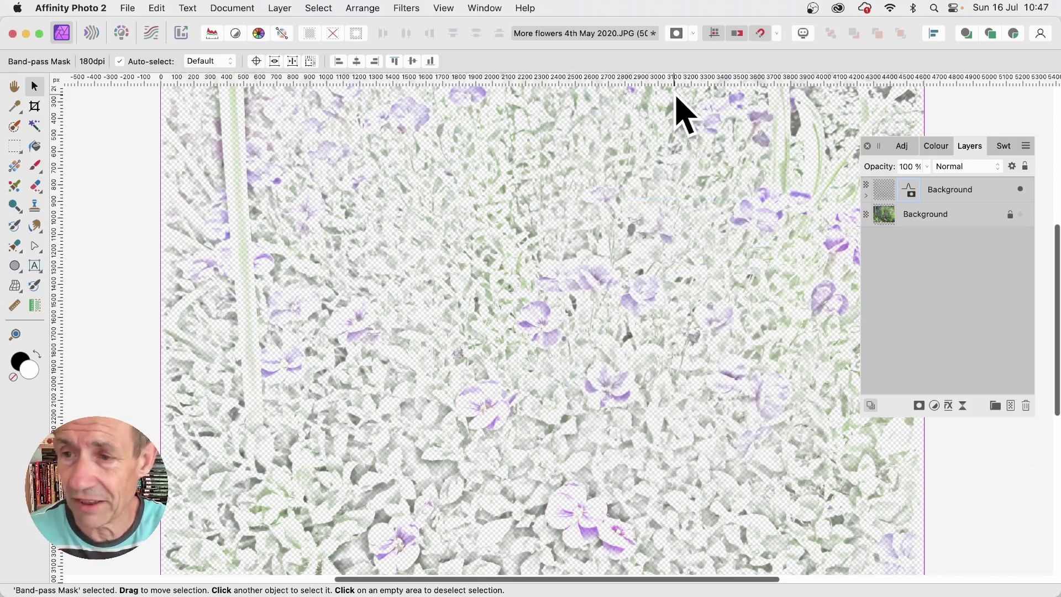
pyautogui.click(949, 190)
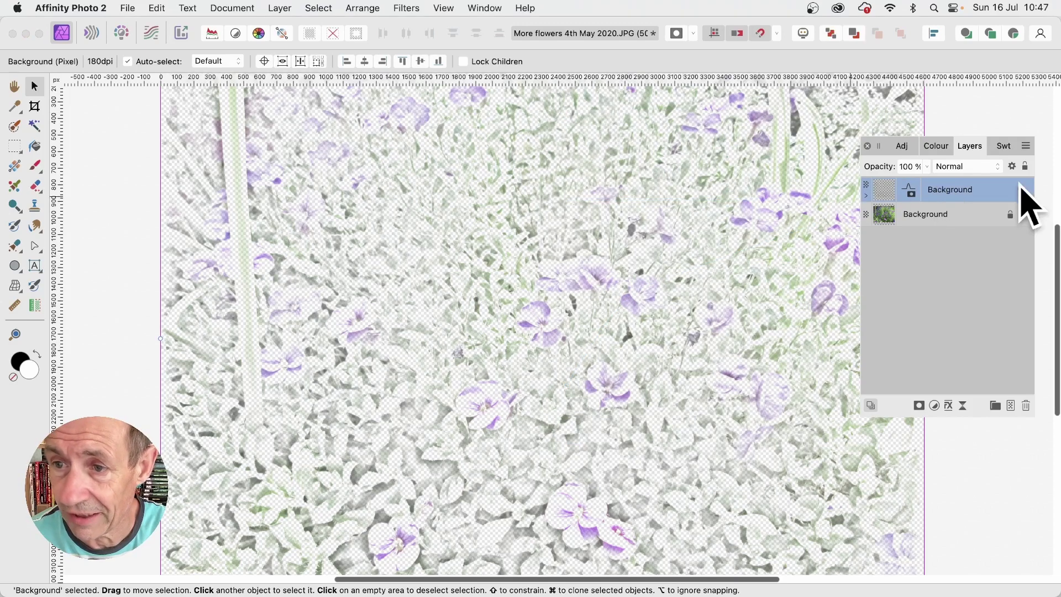
pyautogui.click(279, 7)
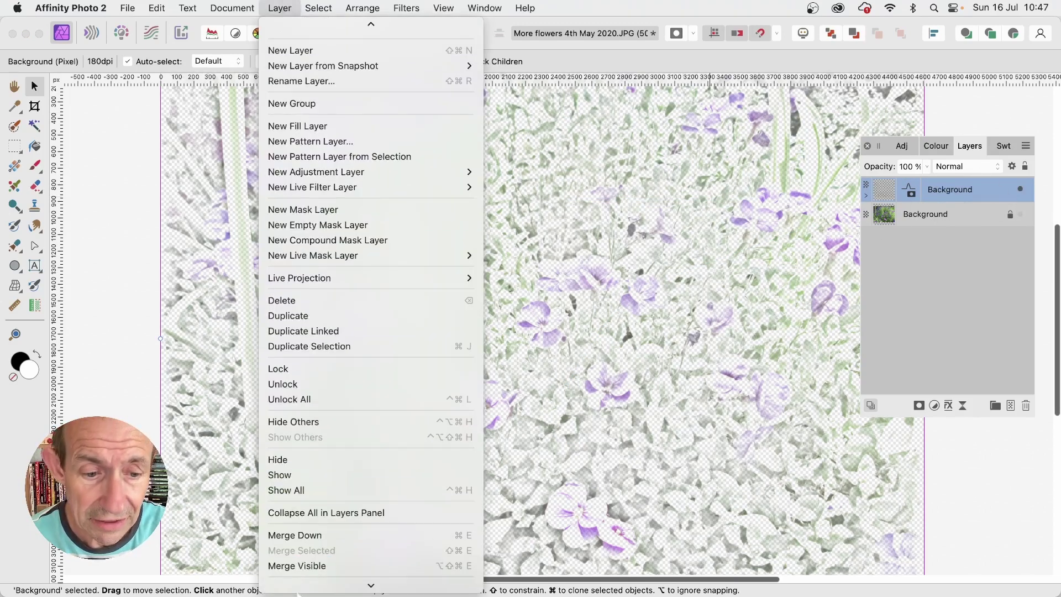
pyautogui.scroll(-3, 332, 333)
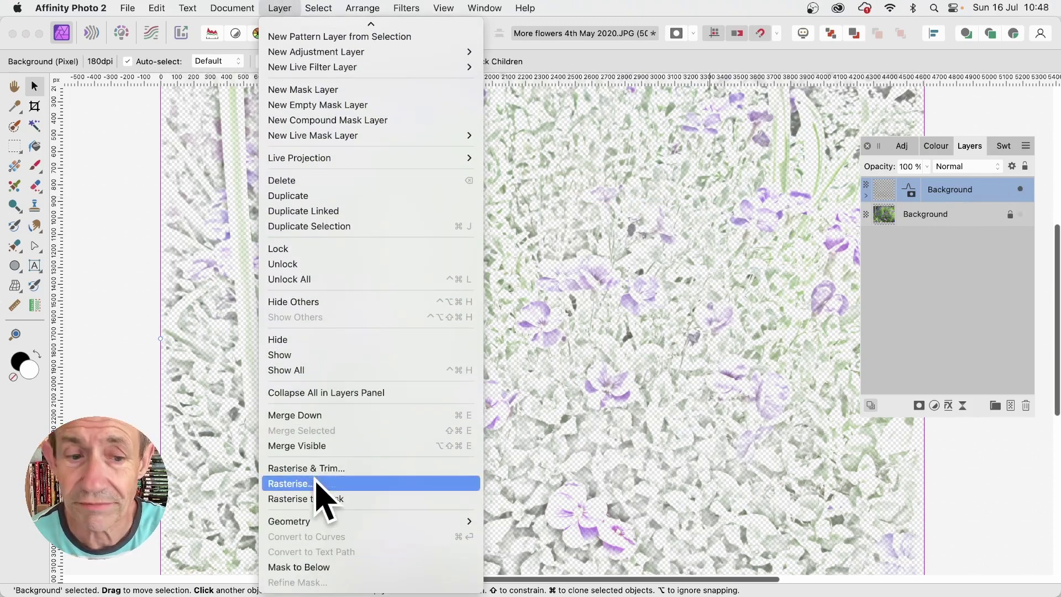
pyautogui.click(323, 483)
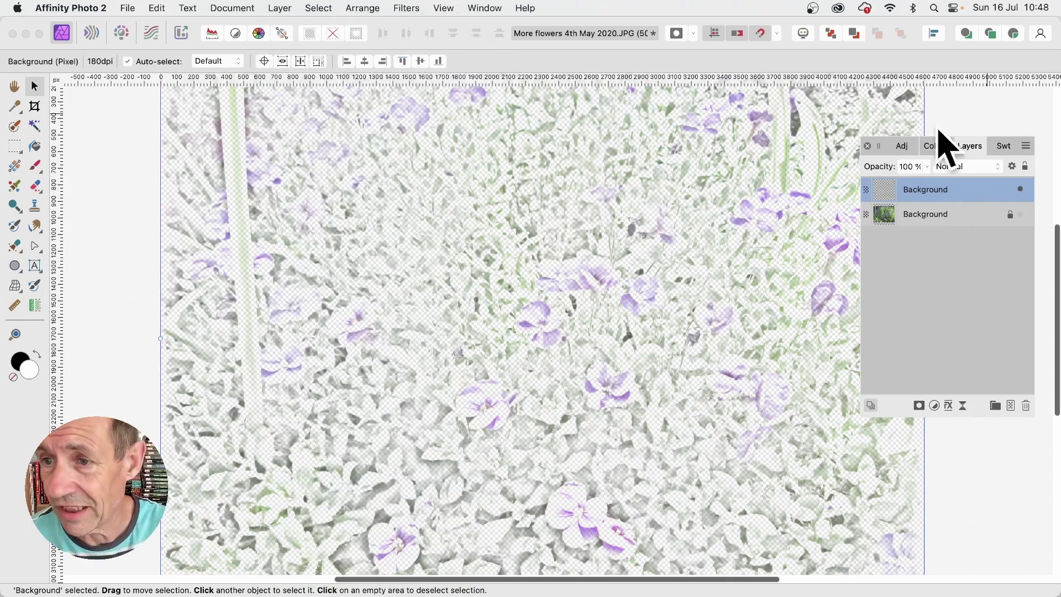
# Make two more copies of the rasterised mottled texture layer.
pyautogui.click(280, 7)
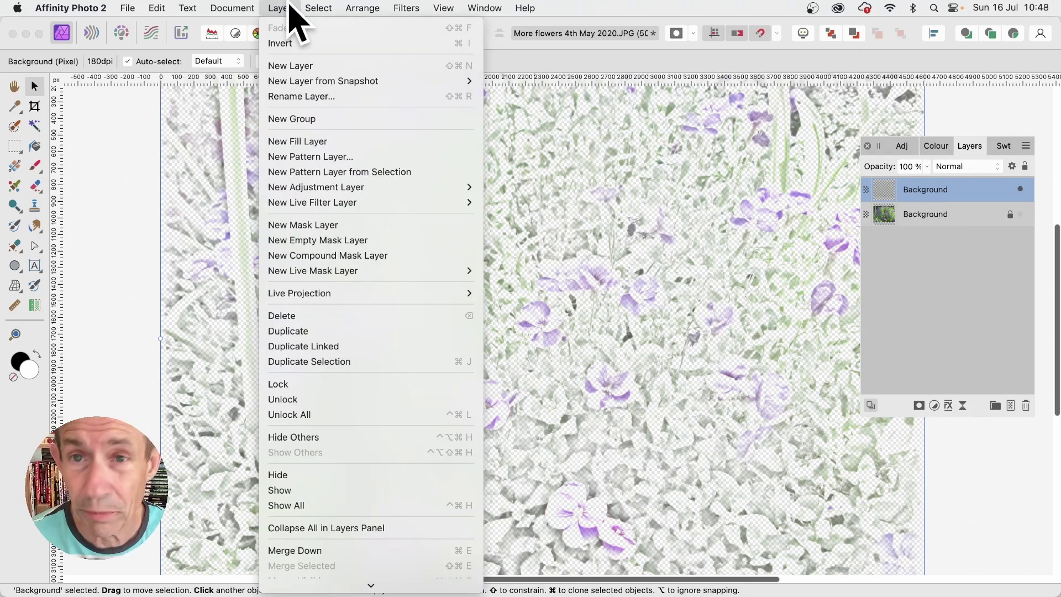
pyautogui.click(288, 331)
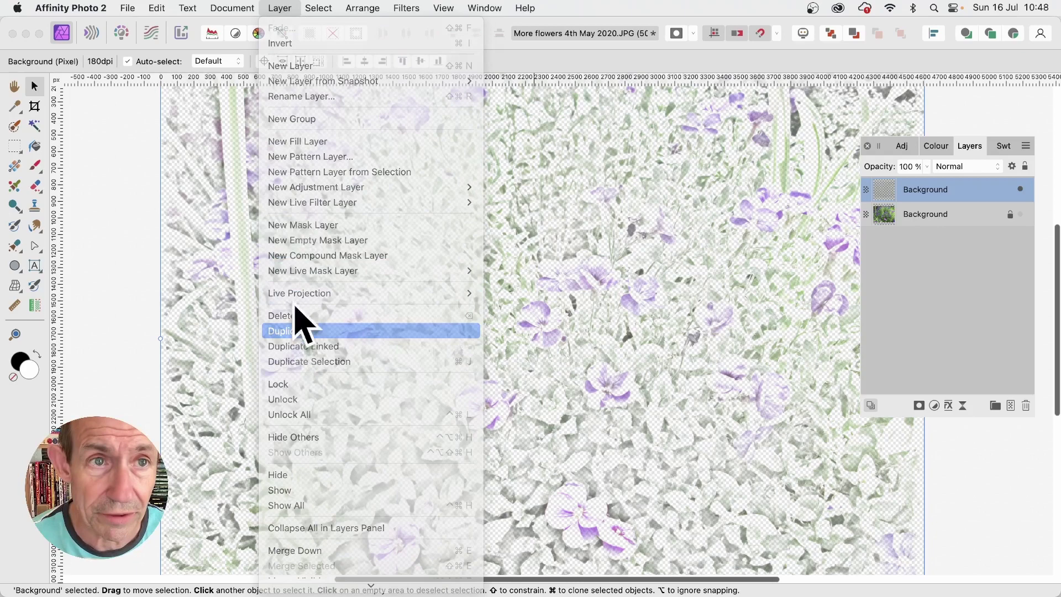
pyautogui.click(279, 7)
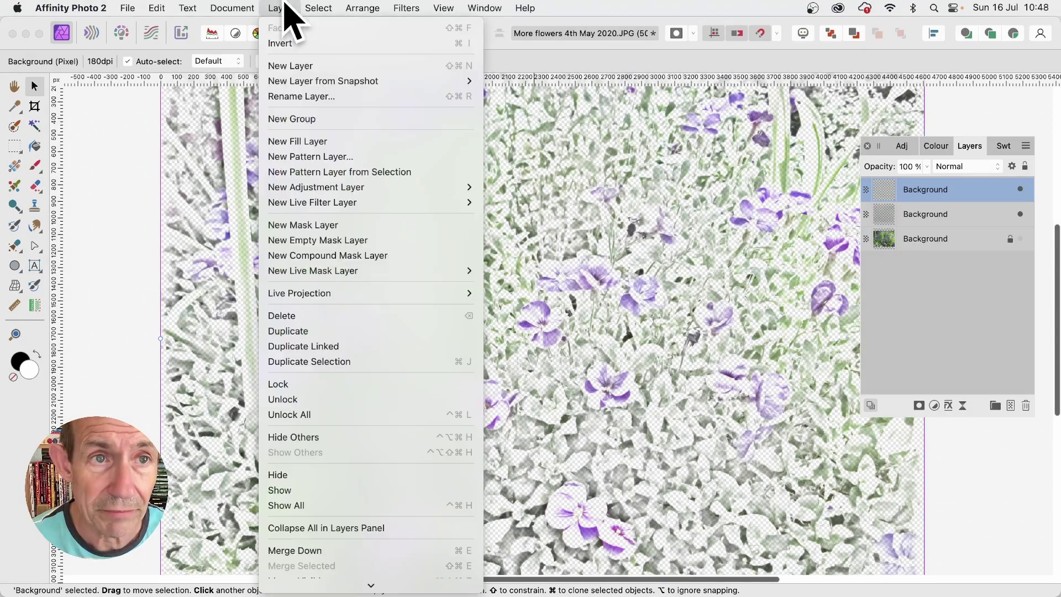
pyautogui.click(289, 333)
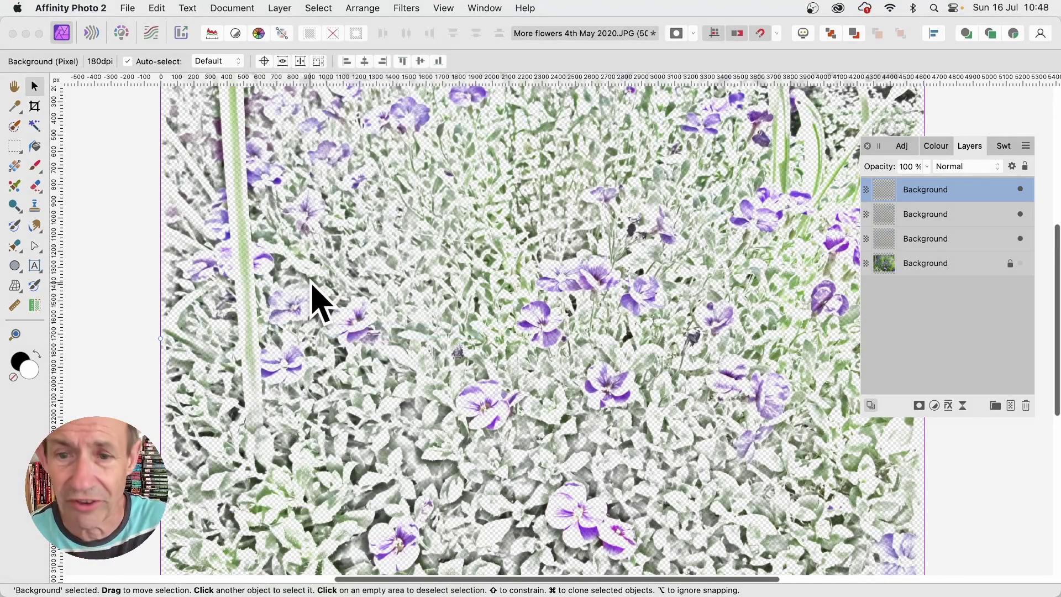
# Merge the three mottled copies into one layer and unhide the original flower photo.
pyautogui.keyDown('shift'); pyautogui.click(953, 238); pyautogui.keyUp('shift')
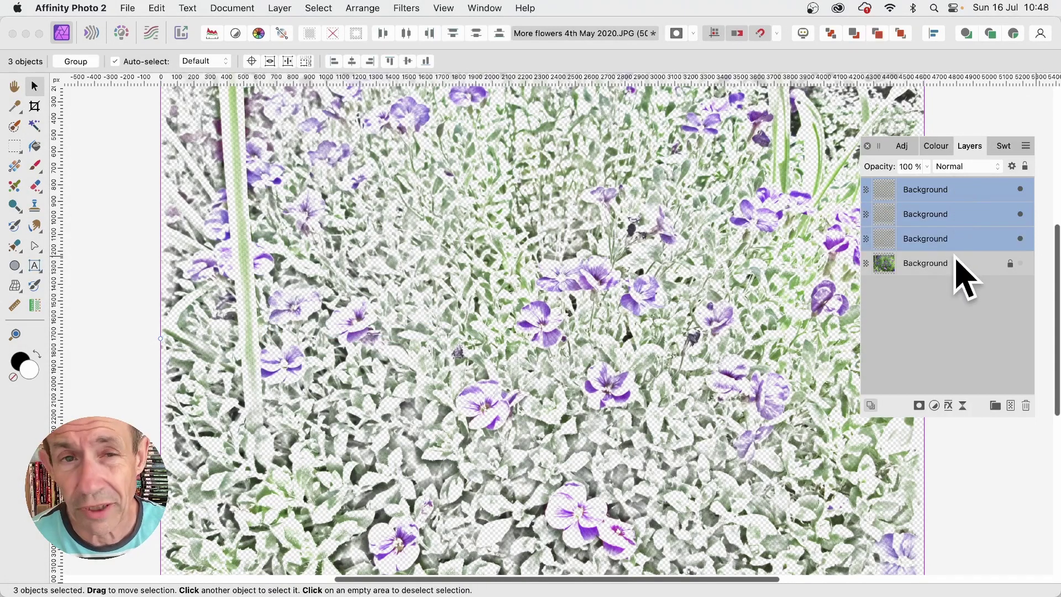
pyautogui.click(280, 8)
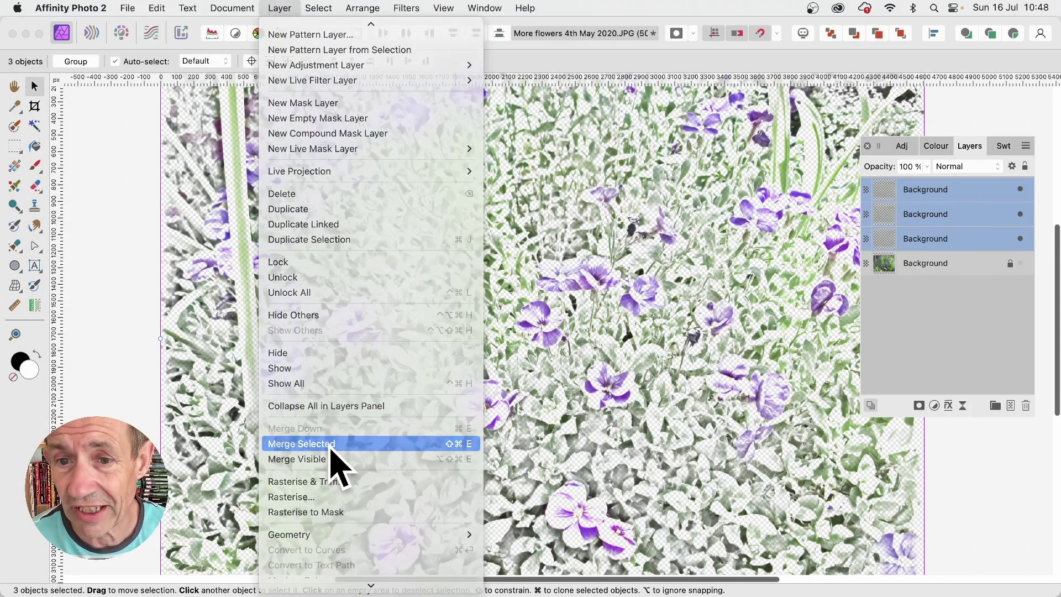
pyautogui.click(301, 444)
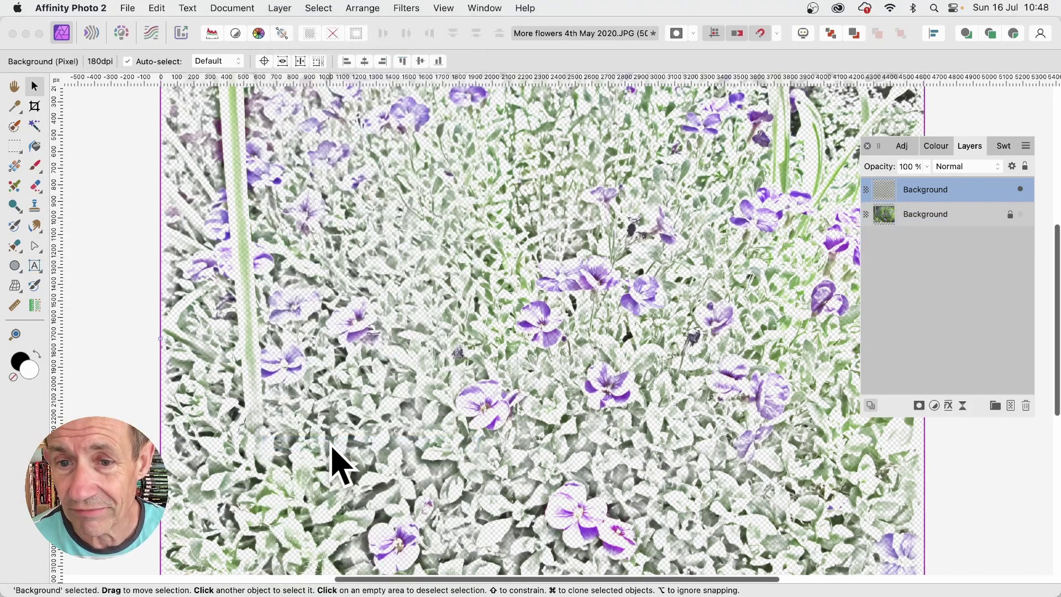
pyautogui.click(1020, 215)
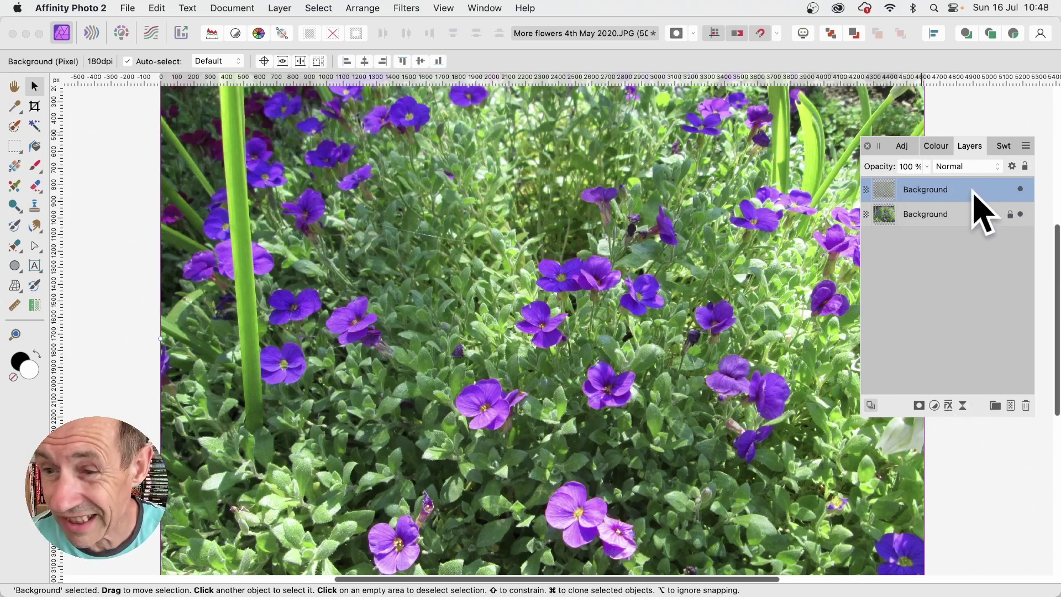
# Enable Bevel / Emboss on the mottled layer with a 42.8 px radius.
pyautogui.click(950, 406)
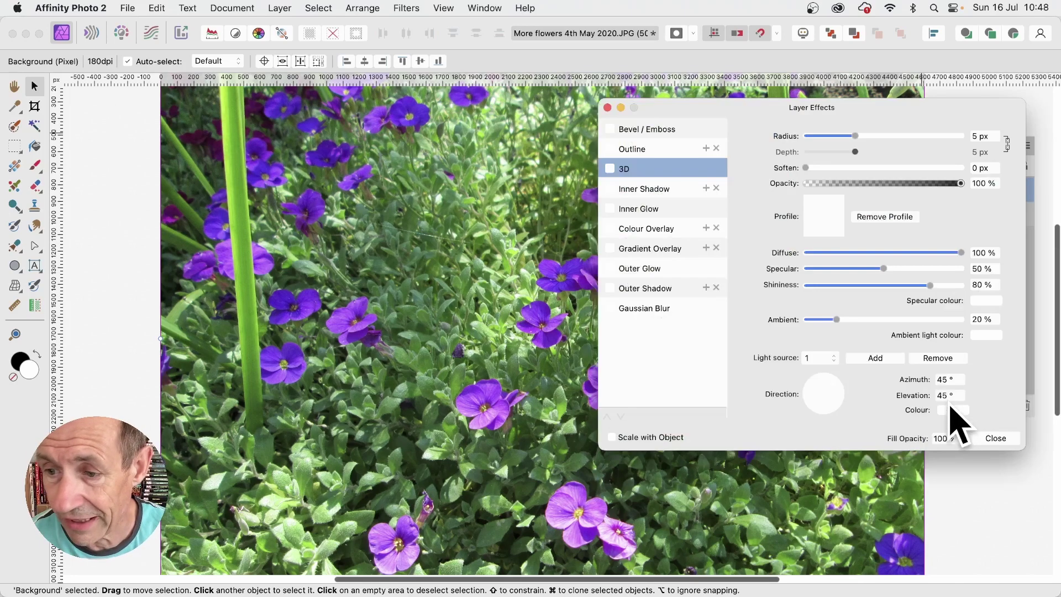
pyautogui.click(619, 131)
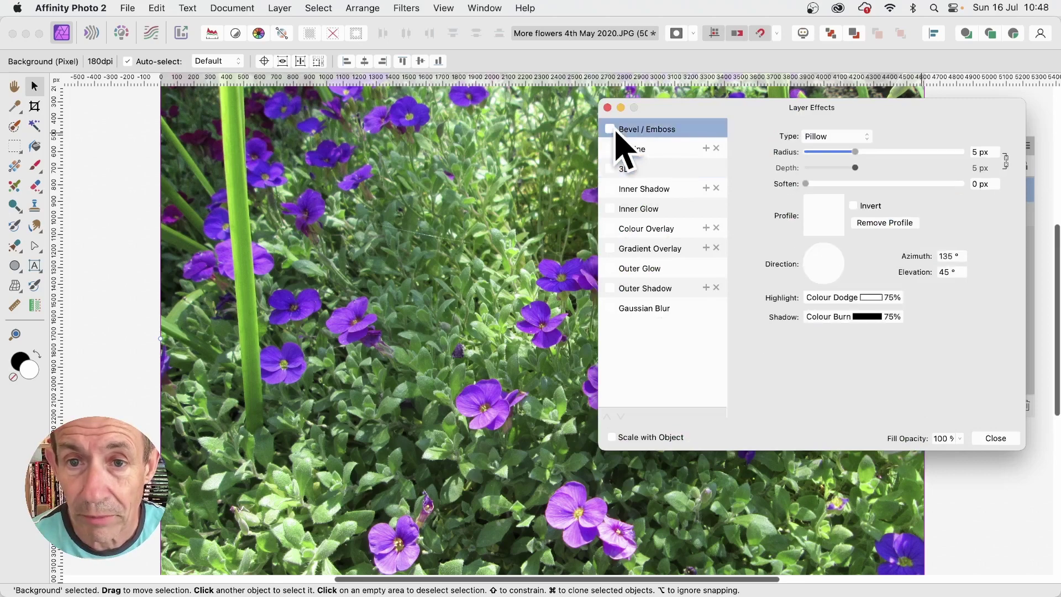
pyautogui.click(610, 129)
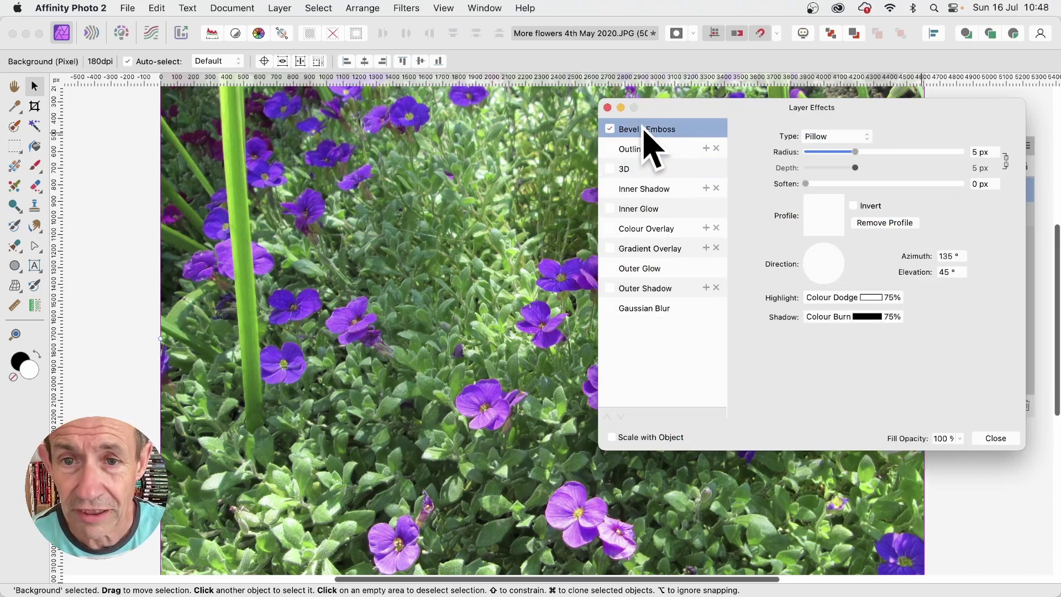
pyautogui.moveTo(855, 153); pyautogui.dragTo(931, 153)
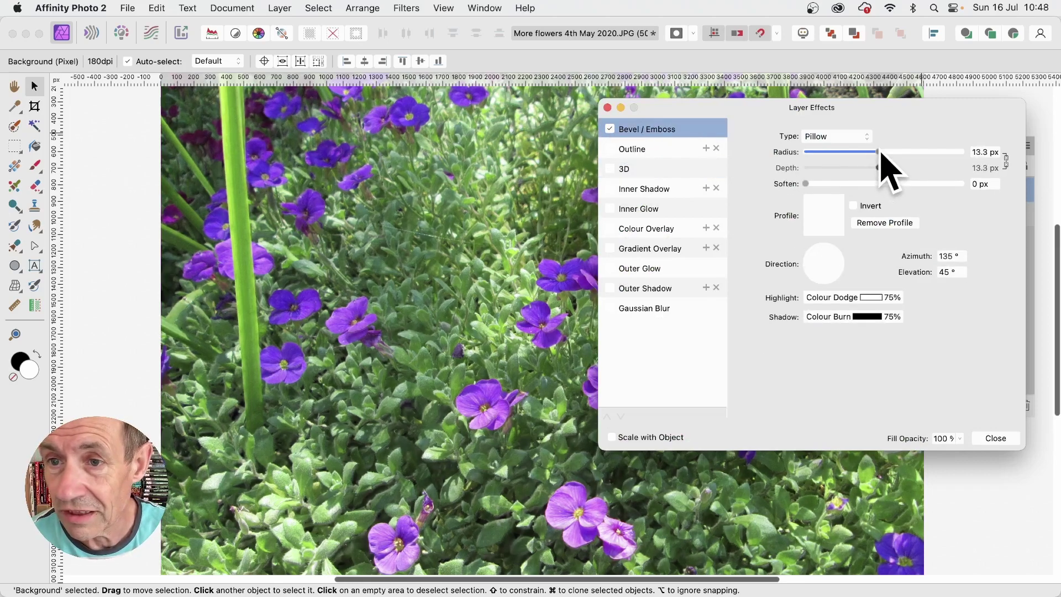
# Try several standard bevel profile curves, then add a node that dips the curve.
pyautogui.click(826, 218)
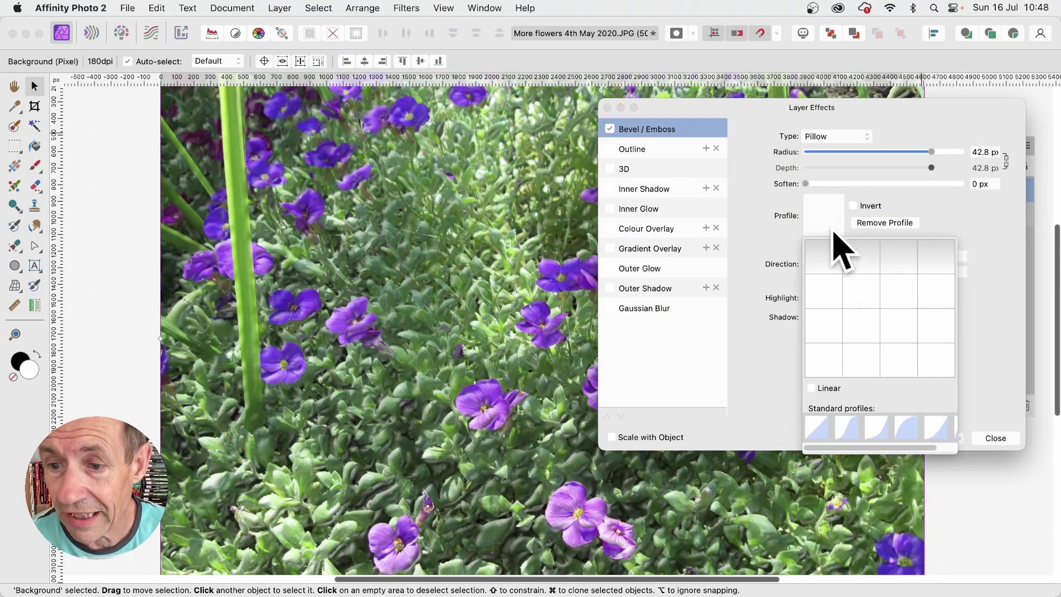
pyautogui.click(848, 429)
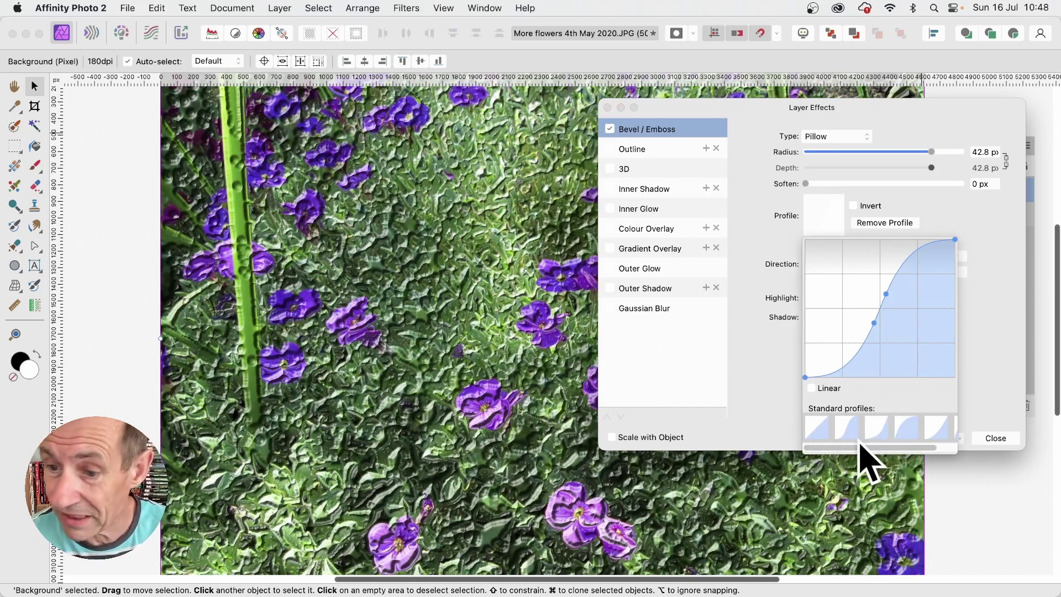
pyautogui.click(906, 429)
pyautogui.click(937, 429)
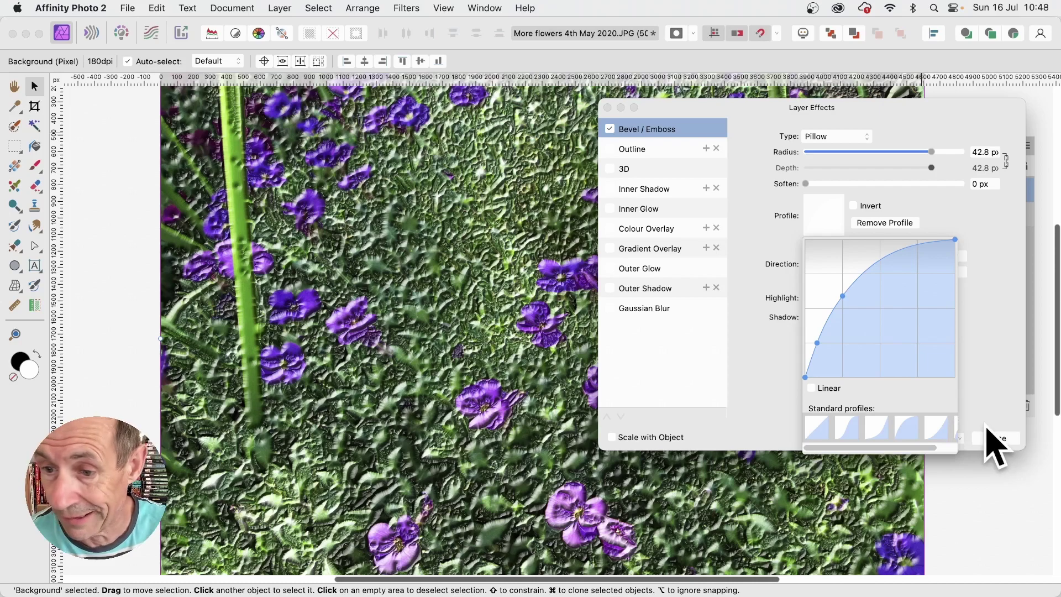
pyautogui.moveTo(872, 282)
pyautogui.mouseDown()
pyautogui.moveTo(876, 300)
pyautogui.moveTo(882, 287)
pyautogui.mouseUp()
# Smooth the profile dip, compare Emboss type, keep Pillow, and close Layer Effects.
pyautogui.click(975, 211)
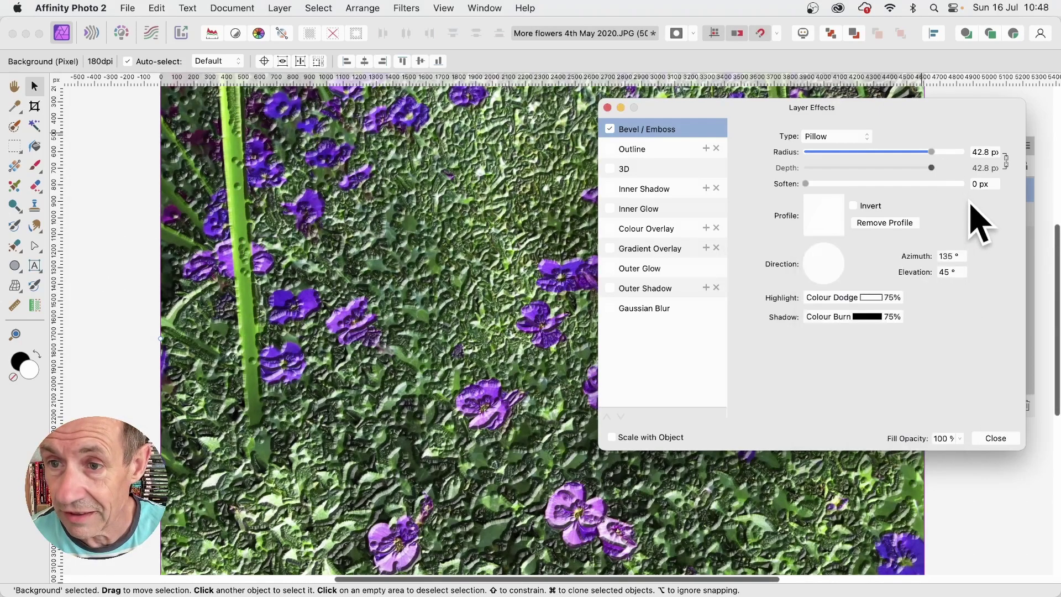
pyautogui.click(855, 136)
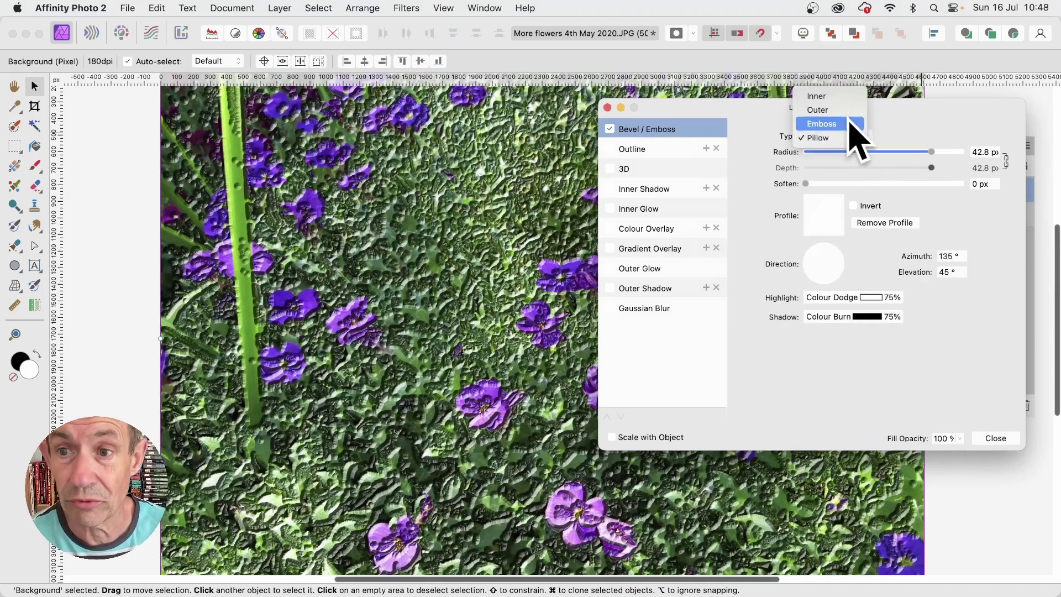
pyautogui.click(829, 123)
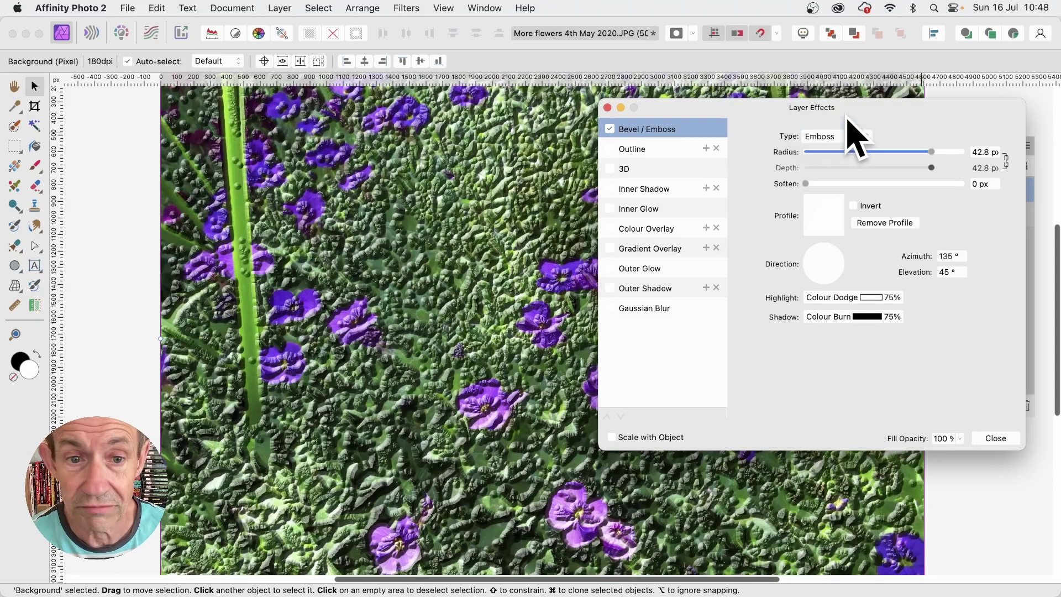
pyautogui.click(834, 137)
pyautogui.click(829, 152)
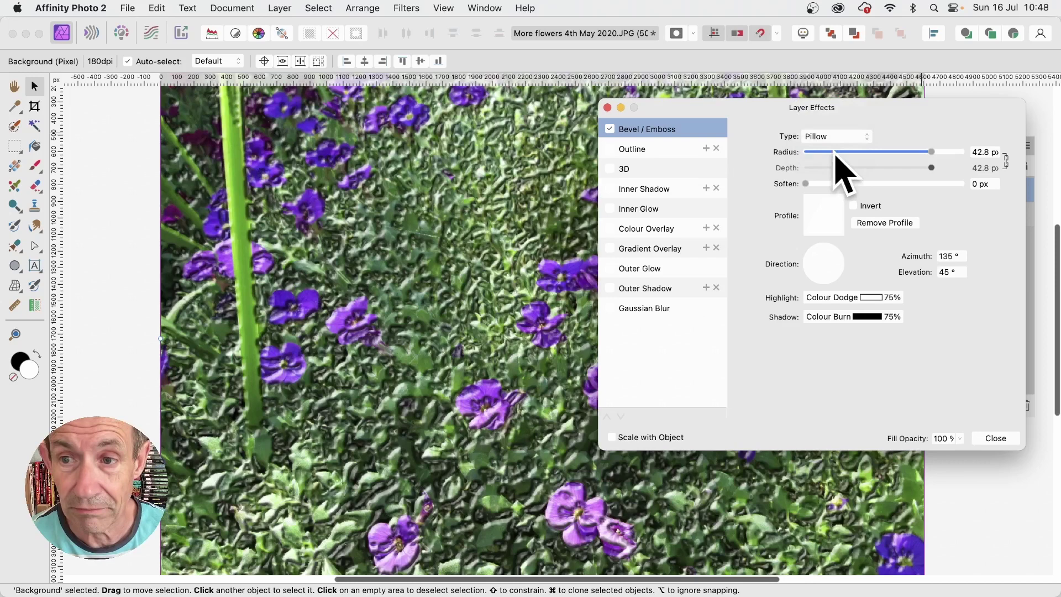
pyautogui.click(995, 438)
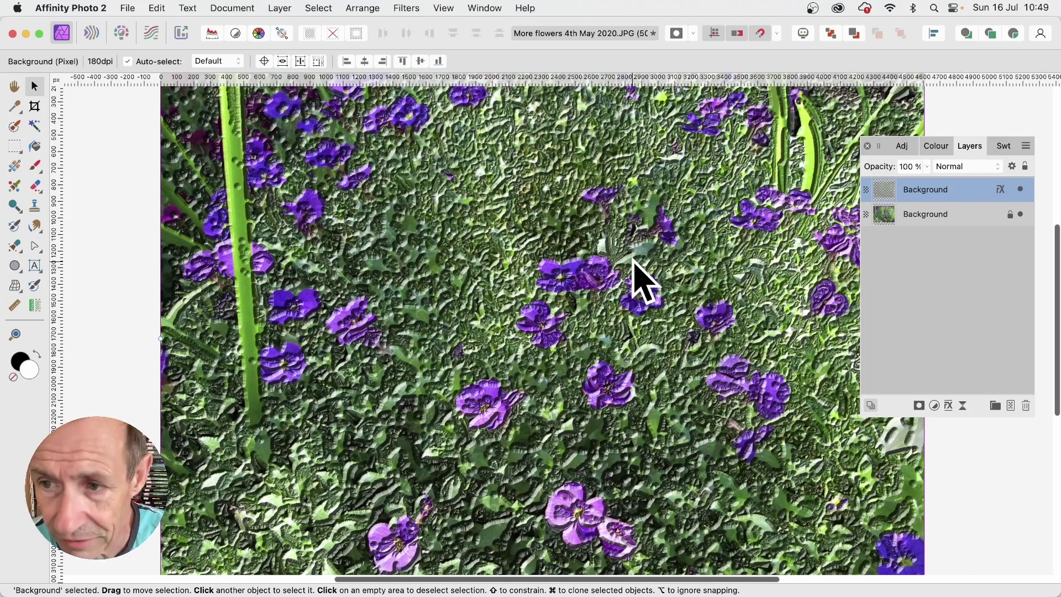
# Use Merge Visible to combine the embossed texture and photo into a new top layer.
pyautogui.click(280, 7)
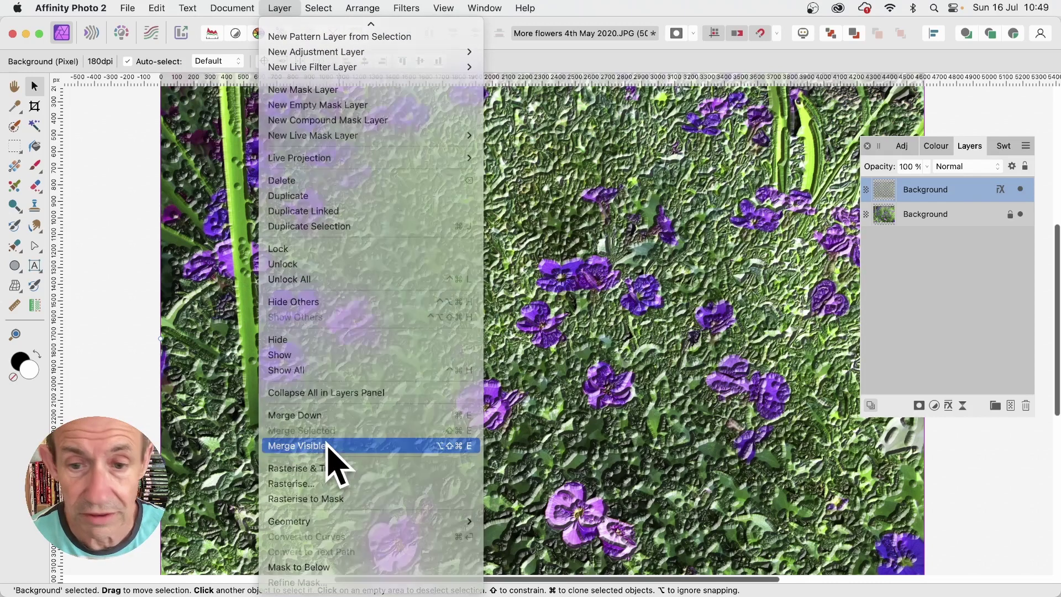
pyautogui.click(330, 446)
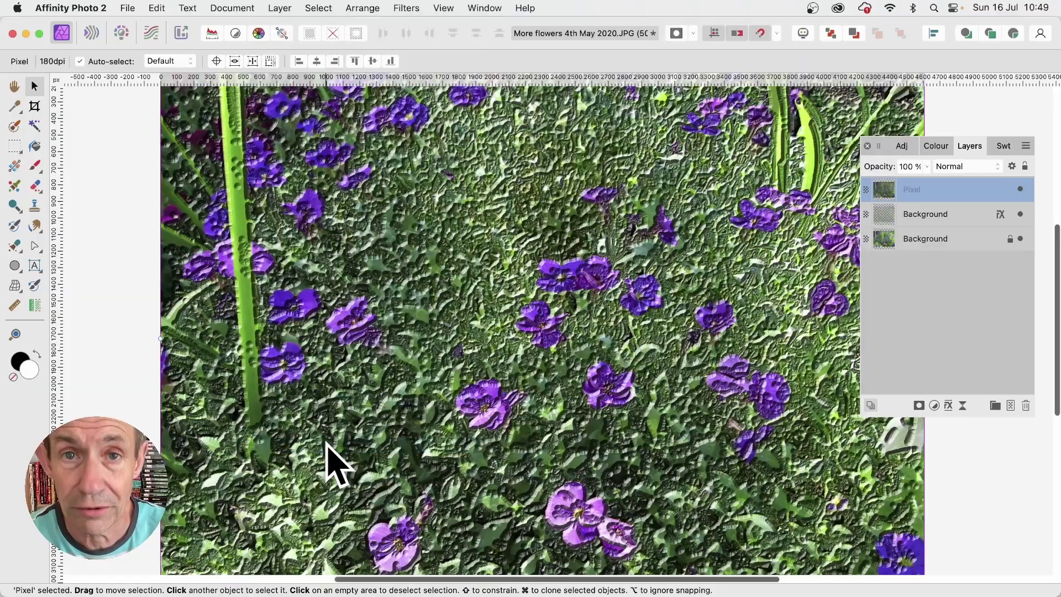